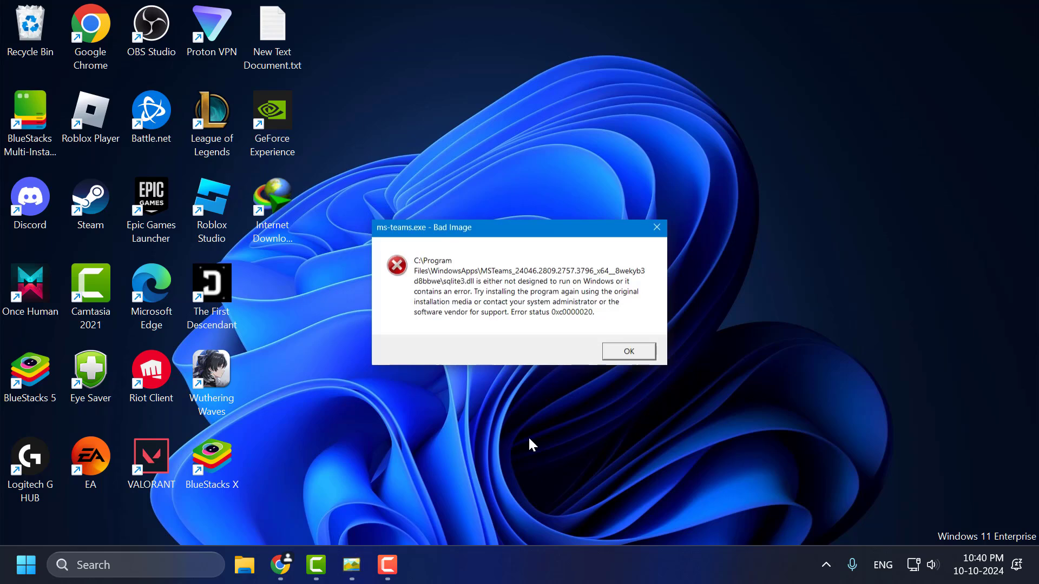
Step: Dismiss the Bad Image error, search 'teams', and open App settings for Microsoft Teams (personal)
{"action": "key", "text": "Return"}
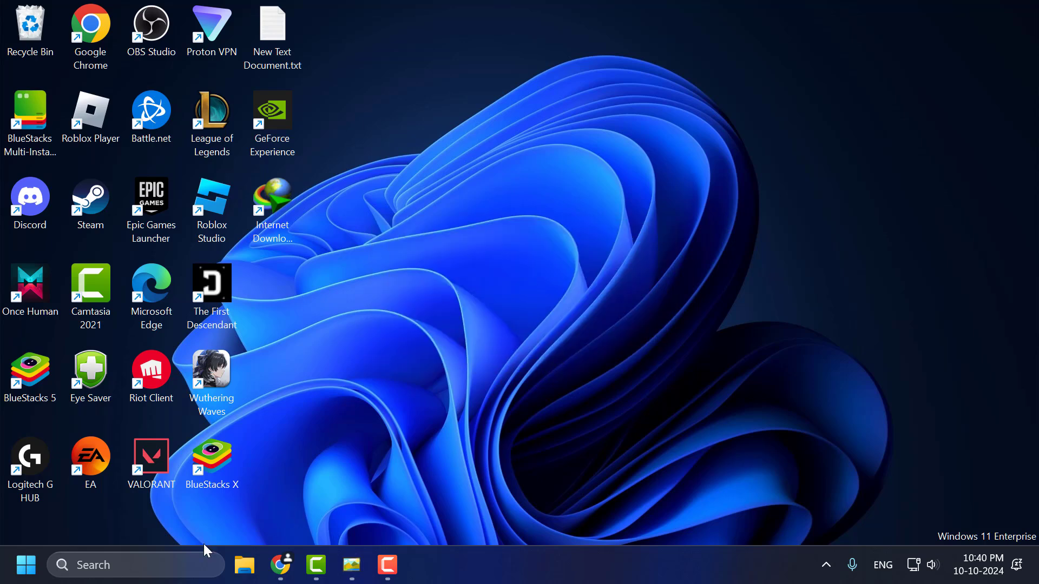
{"action": "left_click", "coordinate": [172, 565]}
{"action": "type", "text": "task Manager"}
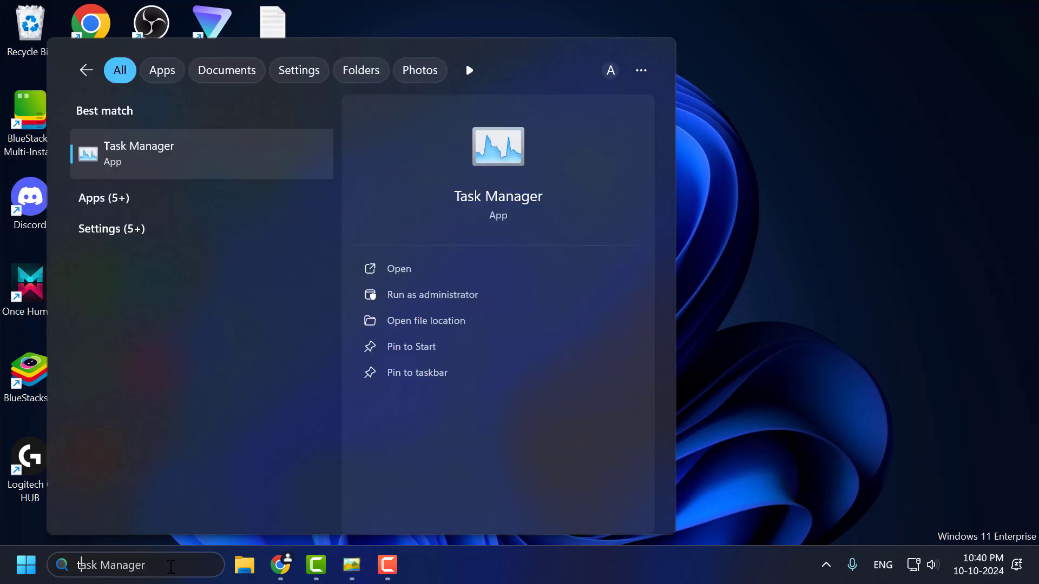
{"action": "key", "text": "Right"}
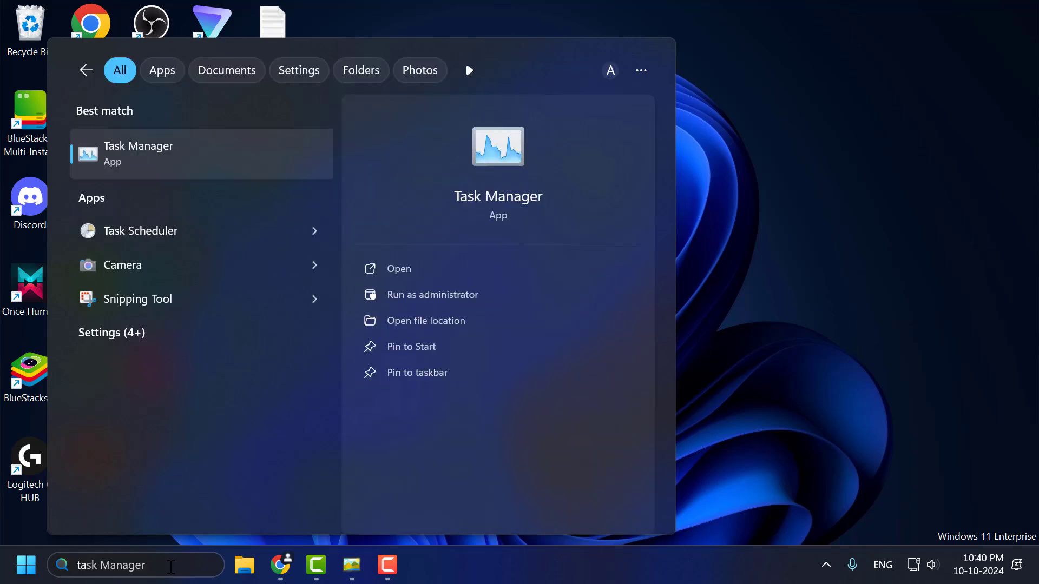
{"action": "key", "text": "ctrl+a"}
{"action": "type", "text": "teams"}
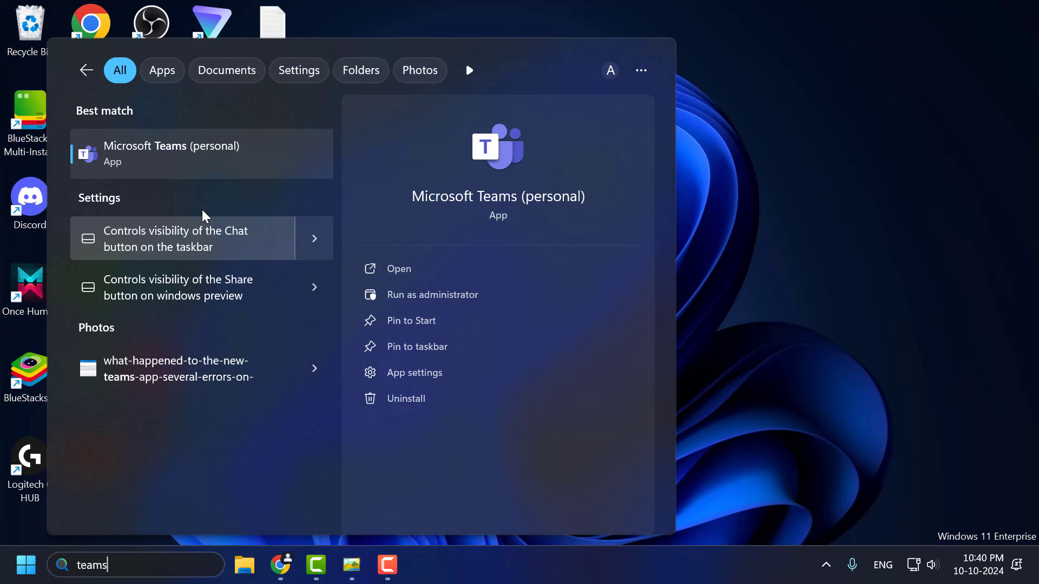
{"action": "right_click", "coordinate": [194, 169]}
{"action": "left_click", "coordinate": [270, 275]}
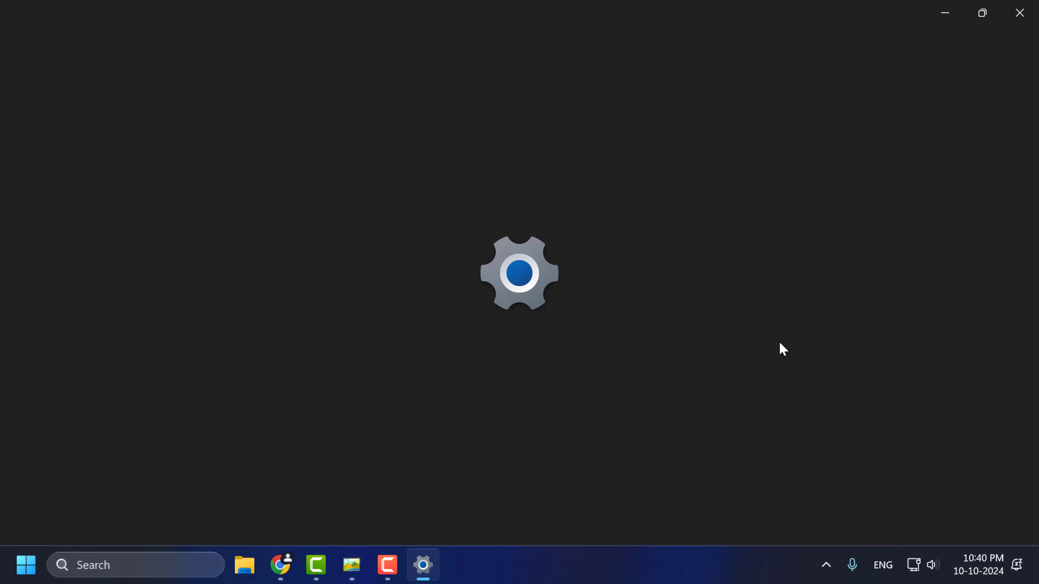
Step: Repair the Microsoft Teams (personal) app from its settings page
{"action": "scroll", "coordinate": [758, 367], "scroll_direction": "down", "scroll_amount": 3}
{"action": "scroll", "coordinate": [710, 372], "scroll_direction": "down", "scroll_amount": 5}
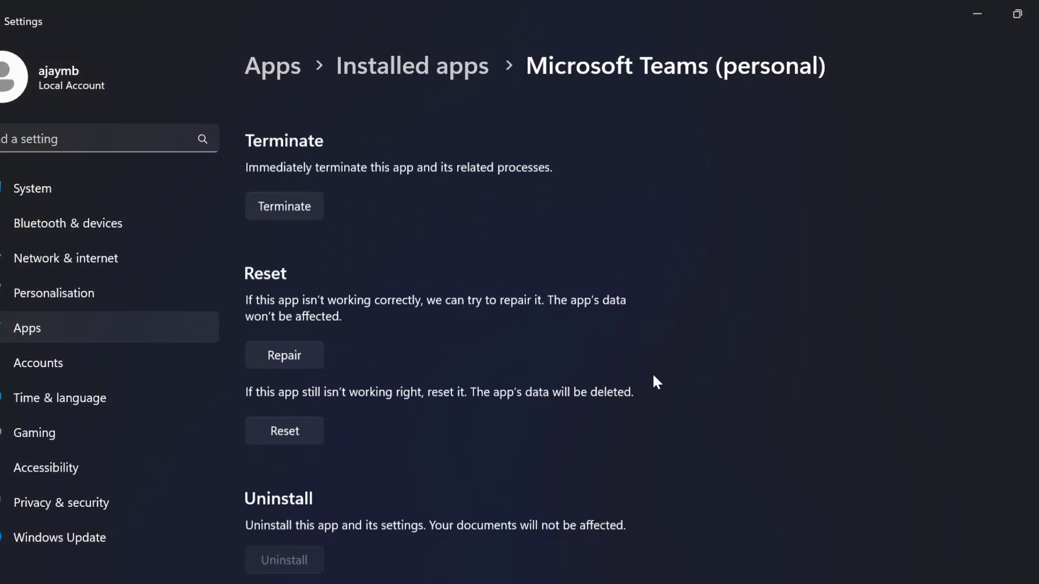
{"action": "left_click", "coordinate": [320, 357]}
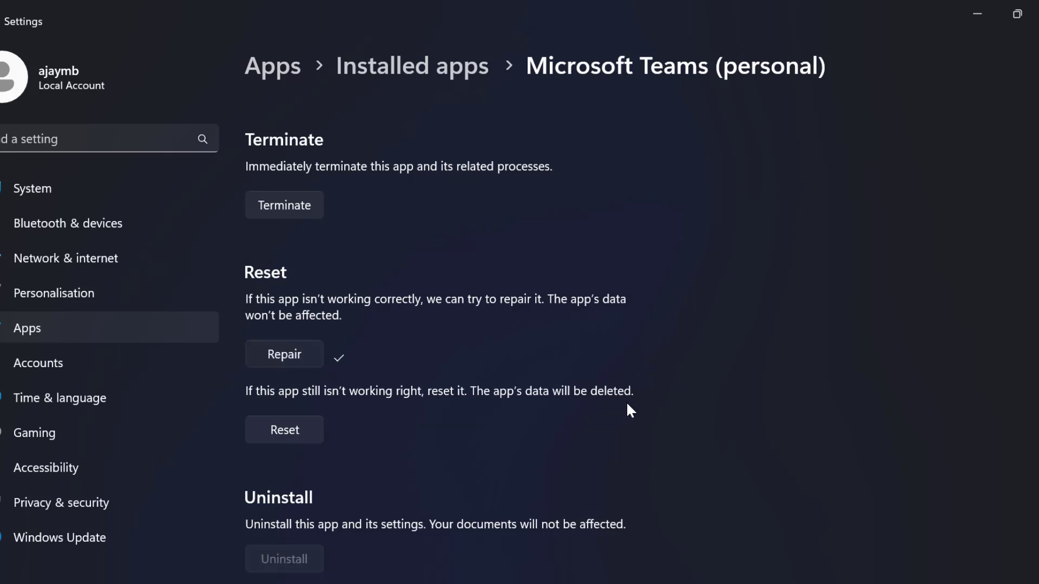
Step: Reset Teams, confirming deletion of its data, then close Settings
{"action": "left_click", "coordinate": [299, 433]}
{"action": "left_click", "coordinate": [362, 381]}
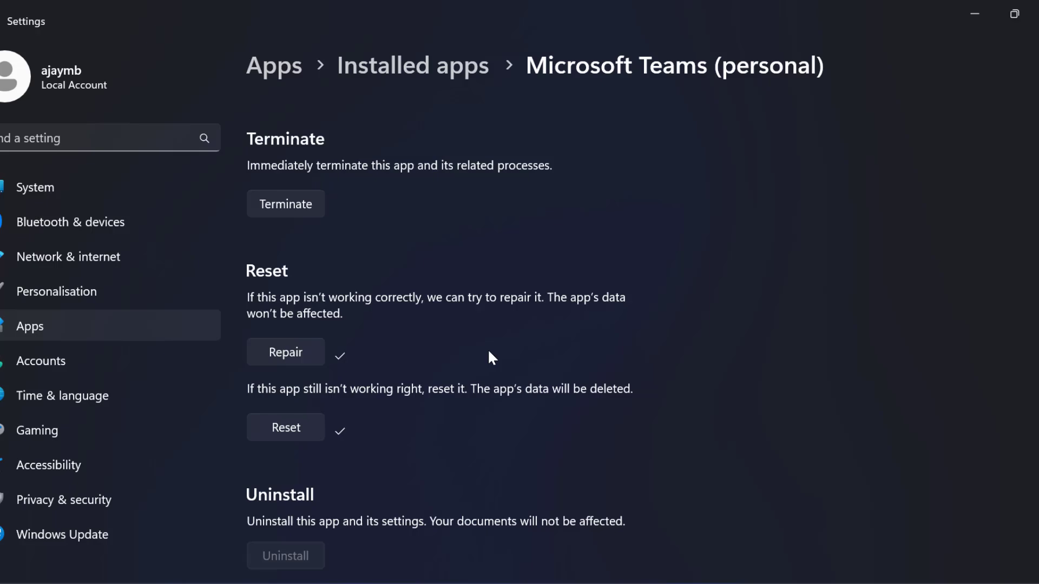
{"action": "left_click", "coordinate": [1025, 12]}
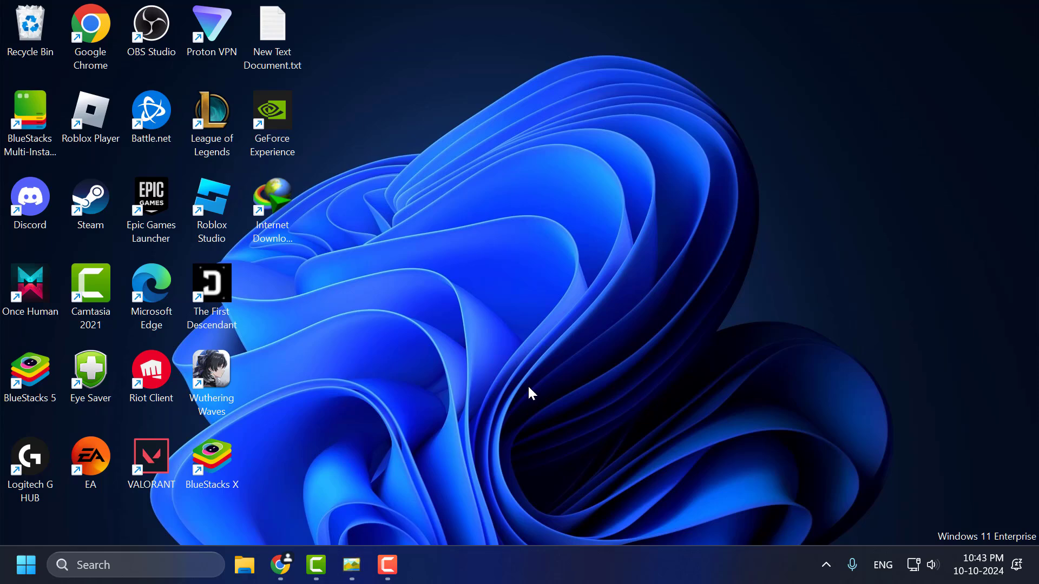
Step: Open the Installed apps settings page by searching 'installed apps'
{"action": "left_click", "coordinate": [195, 563]}
{"action": "type", "text": "i"}
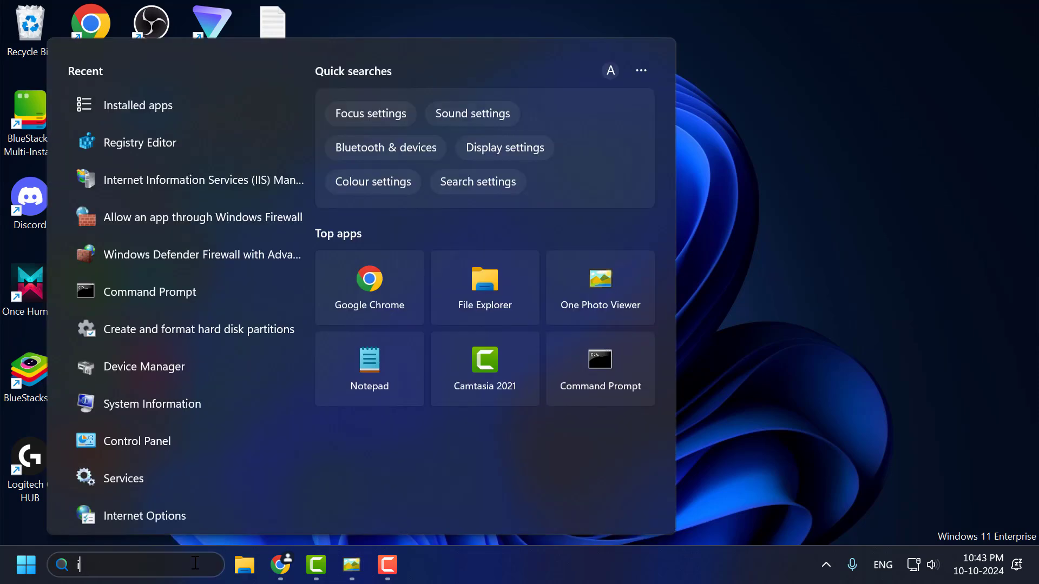
{"action": "type", "text": "nstalled apps"}
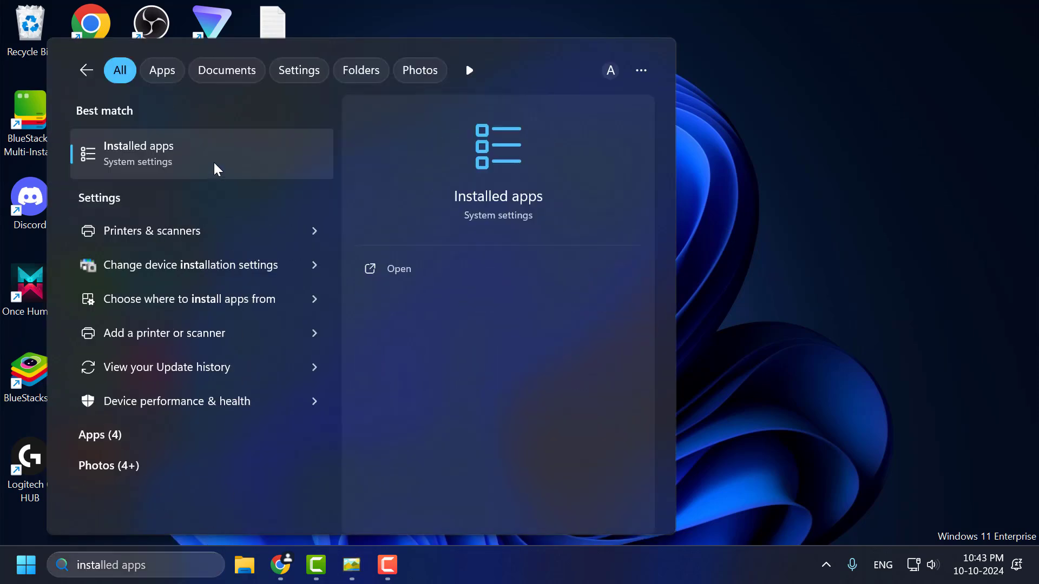
{"action": "left_click", "coordinate": [216, 169]}
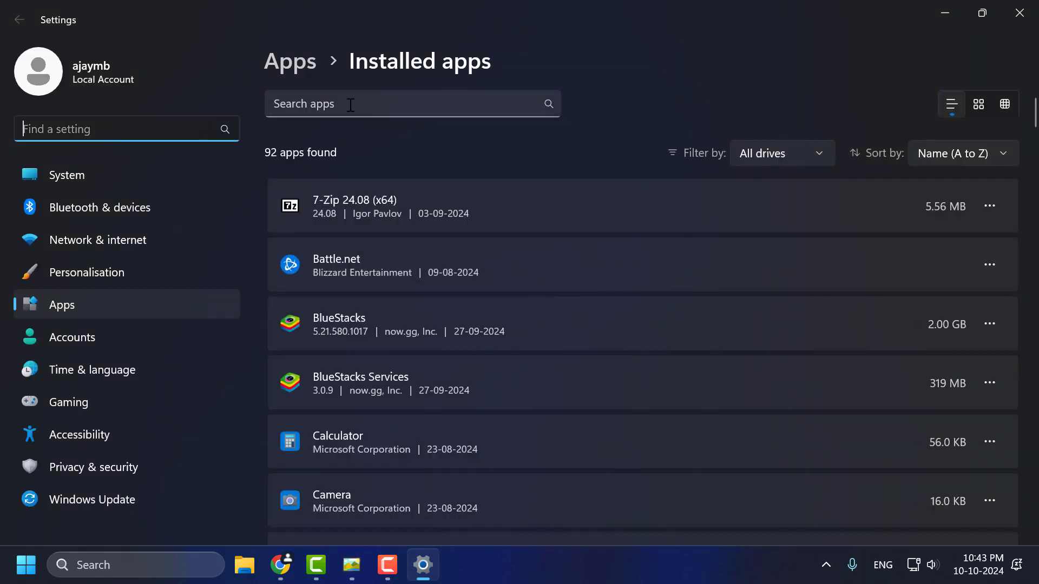
Step: Filter installed apps for 'teams' and uninstall Microsoft Teams (personal), confirming the prompt
{"action": "left_click", "coordinate": [351, 105]}
{"action": "type", "text": "t"}
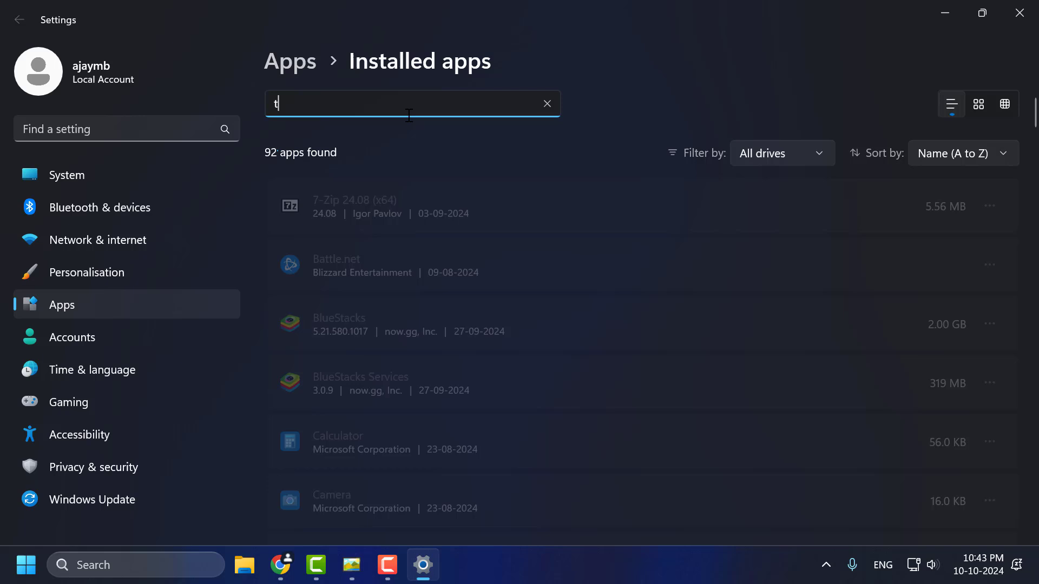
{"action": "type", "text": "eams"}
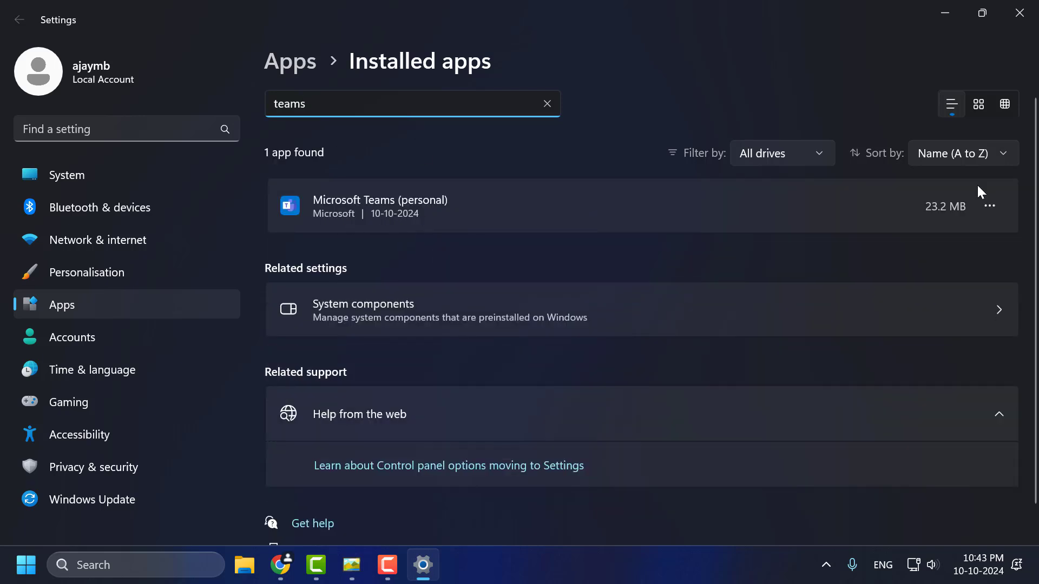
{"action": "left_click", "coordinate": [988, 209]}
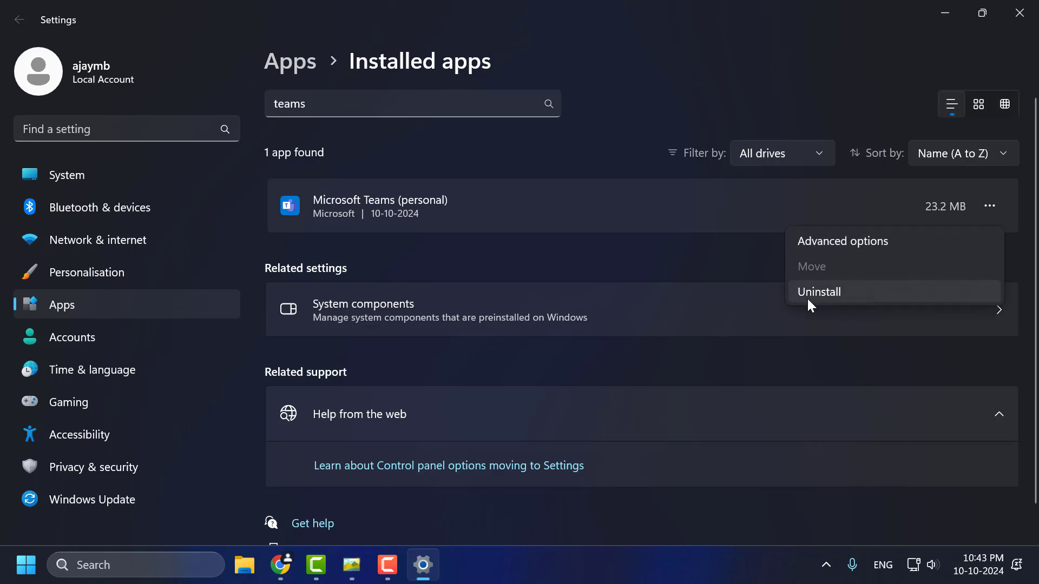
{"action": "left_click", "coordinate": [808, 299]}
{"action": "left_click", "coordinate": [945, 296]}
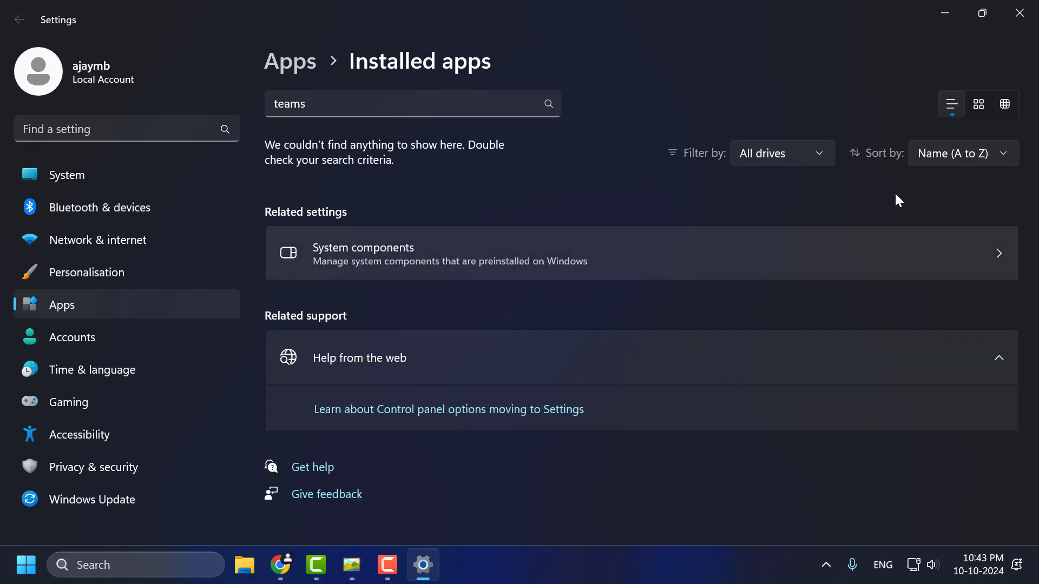
Step: Close Settings and search Google in Chrome for a Microsoft Teams download
{"action": "left_click", "coordinate": [1019, 13]}
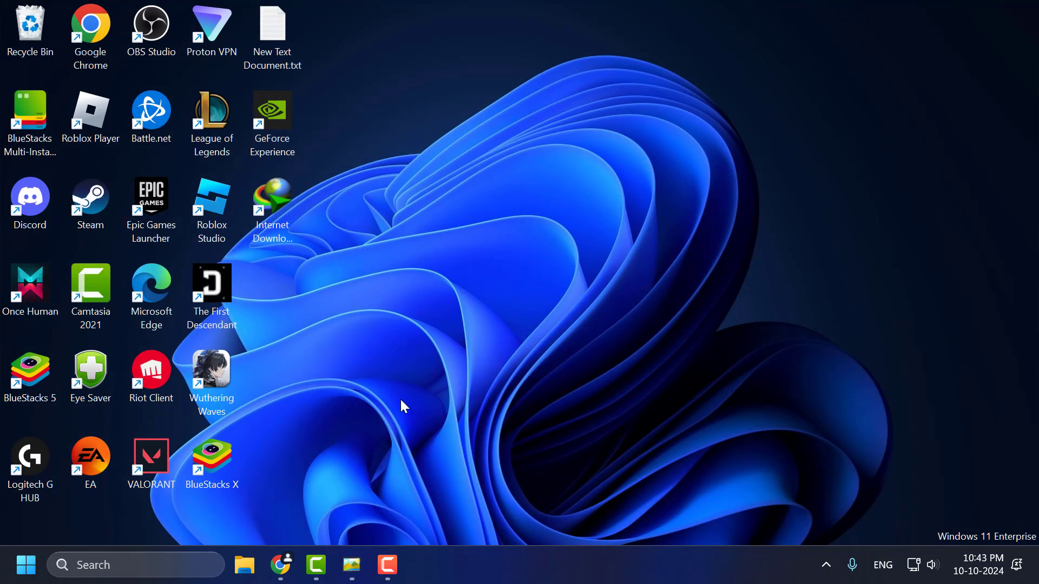
{"action": "left_click", "coordinate": [280, 565]}
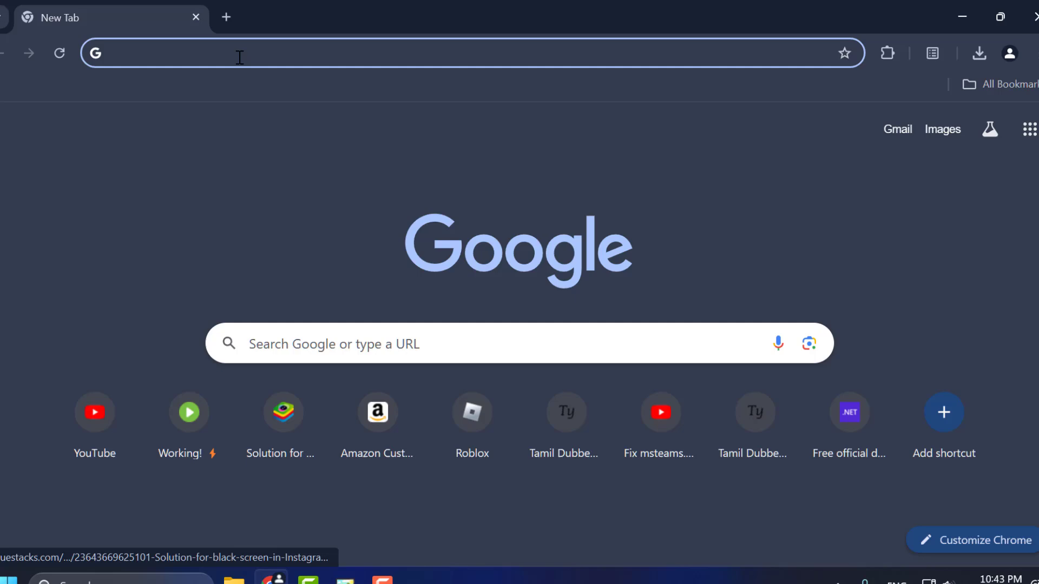
{"action": "left_click", "coordinate": [239, 56]}
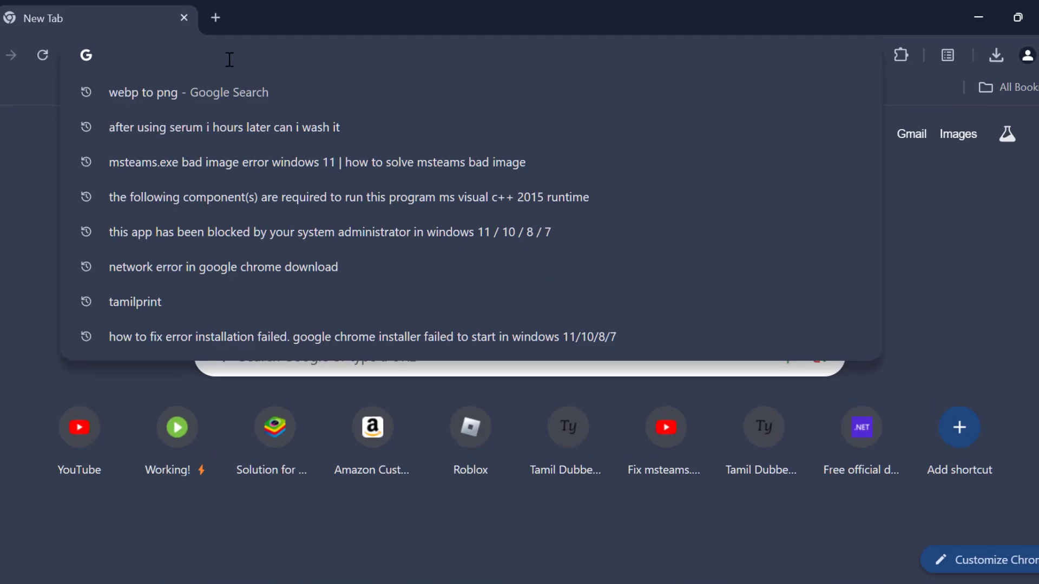
{"action": "type", "text": "micros"}
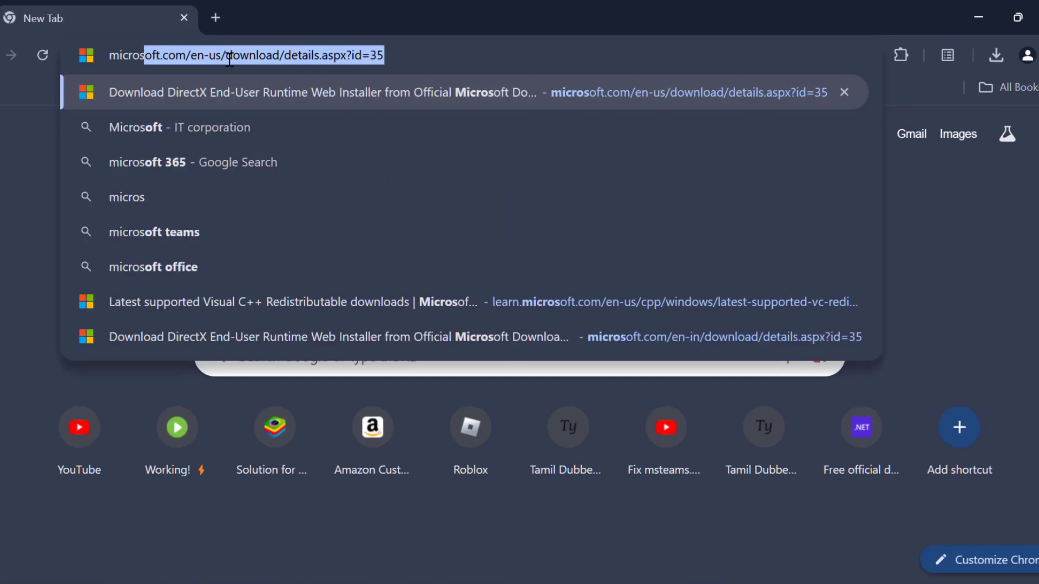
{"action": "type", "text": "ft teams"}
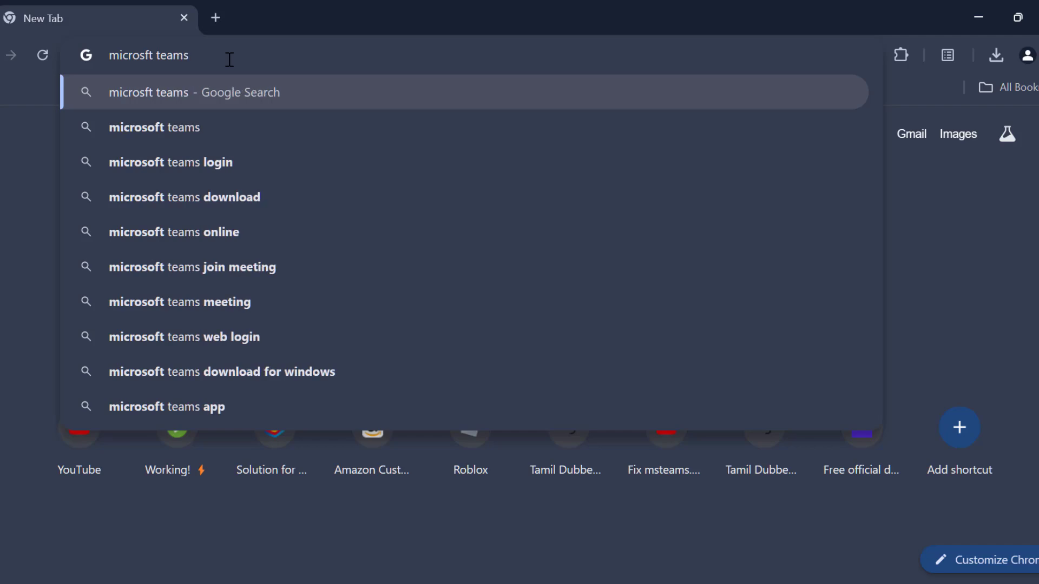
{"action": "type", "text": " do"}
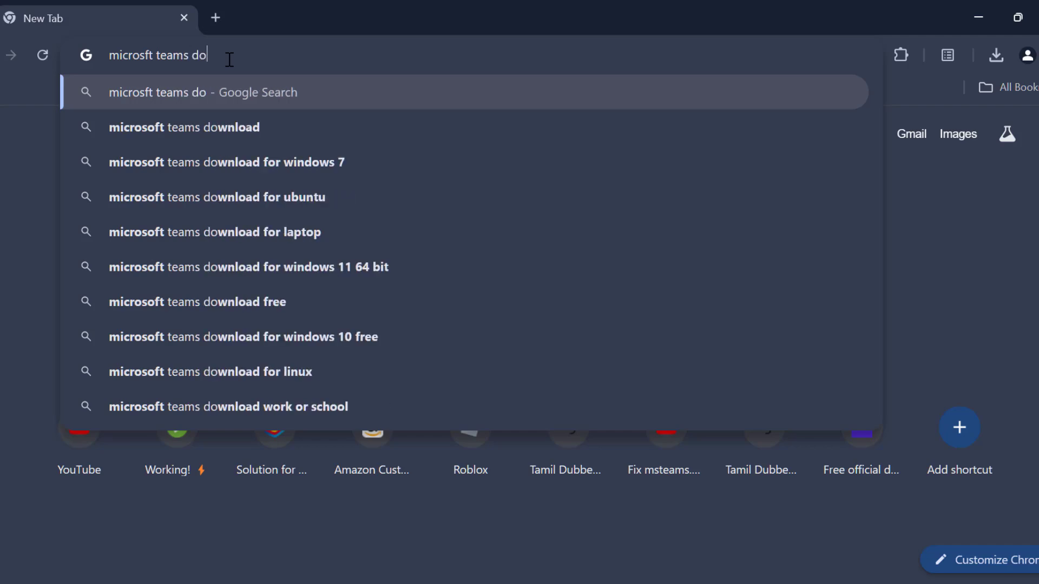
{"action": "key", "text": "Down"}
{"action": "key", "text": "Return"}
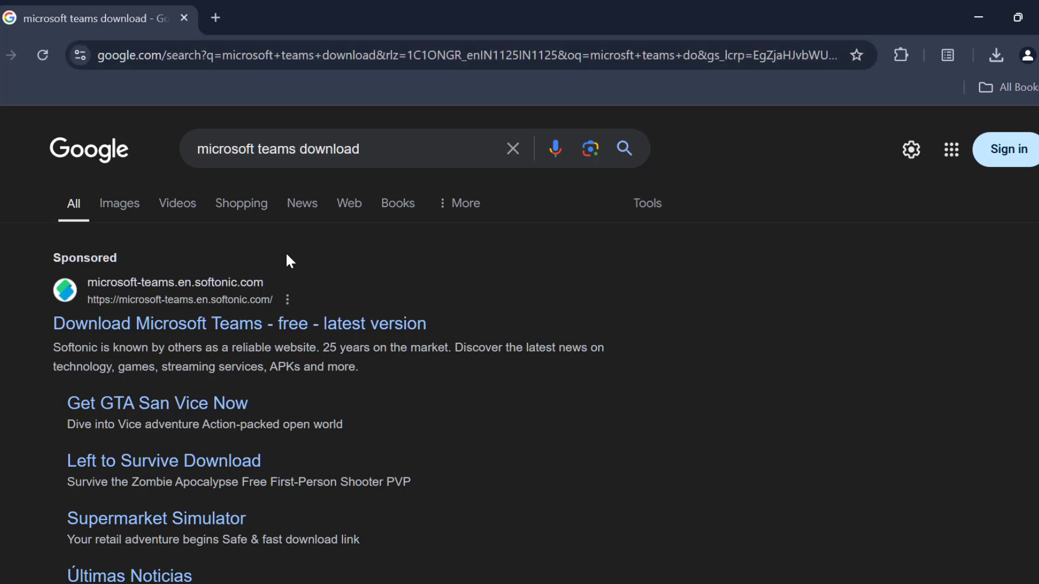
Step: Open Microsoft's Teams desktop download page and download the Teams installer
{"action": "scroll", "coordinate": [289, 260], "scroll_direction": "down", "scroll_amount": 2}
{"action": "scroll", "coordinate": [286, 257], "scroll_direction": "down", "scroll_amount": 7}
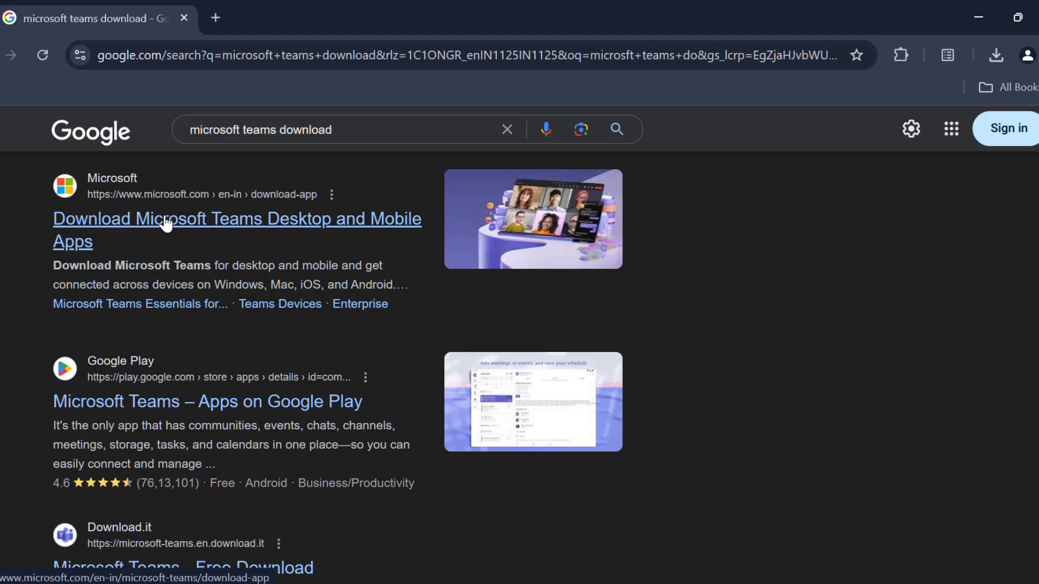
{"action": "left_click", "coordinate": [168, 223]}
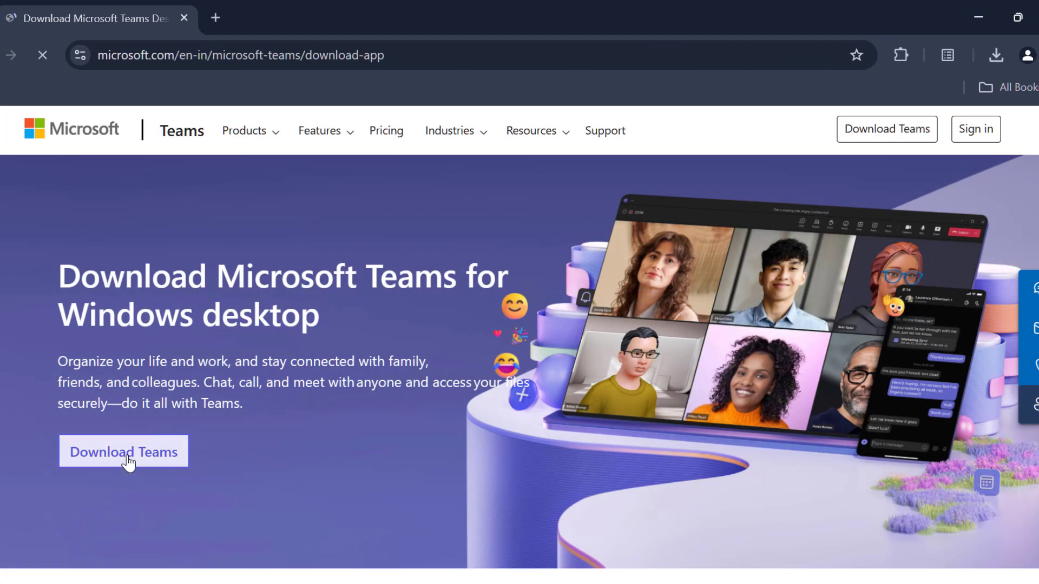
{"action": "left_click", "coordinate": [149, 460]}
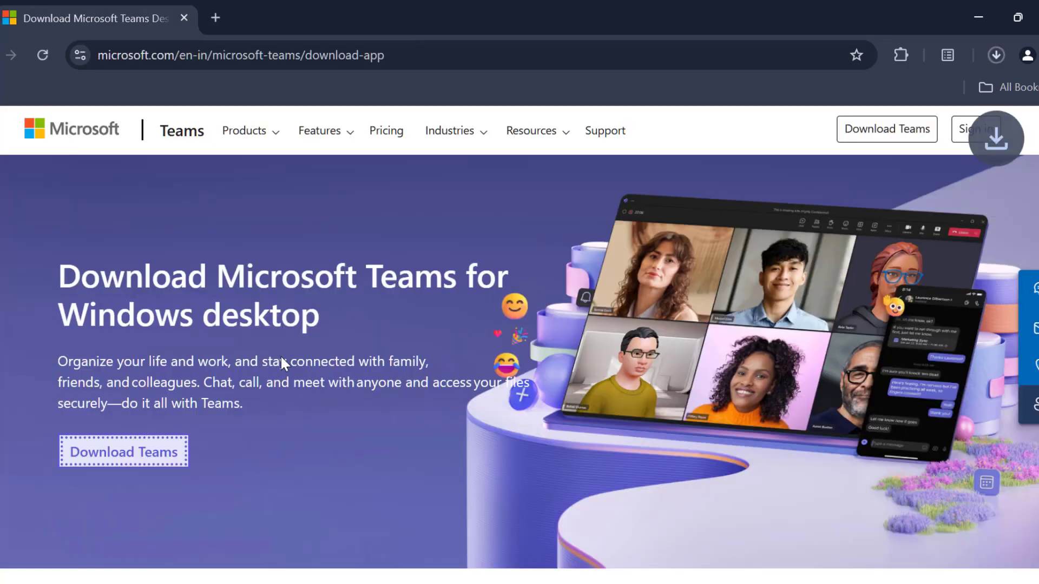
Step: Close the reinstalled Teams welcome window and minimize Chrome to reveal the desktop
{"action": "mouse_move", "coordinate": [891, 101]}
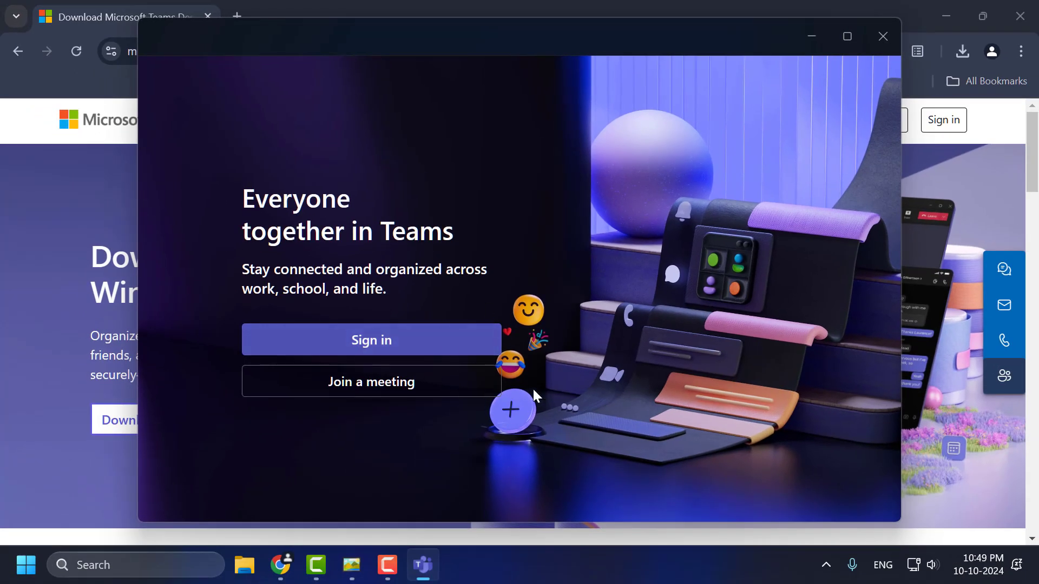
{"action": "left_click", "coordinate": [891, 45]}
{"action": "left_click", "coordinate": [946, 16]}
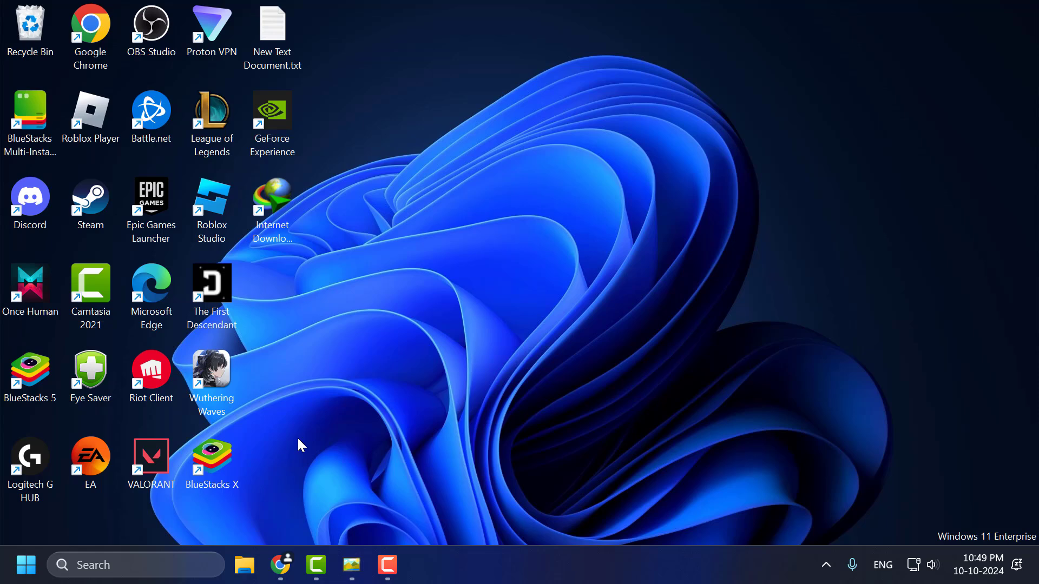
Step: Navigate File Explorer to C:\Program Files on Local Disk (C:)
{"action": "left_click", "coordinate": [250, 568]}
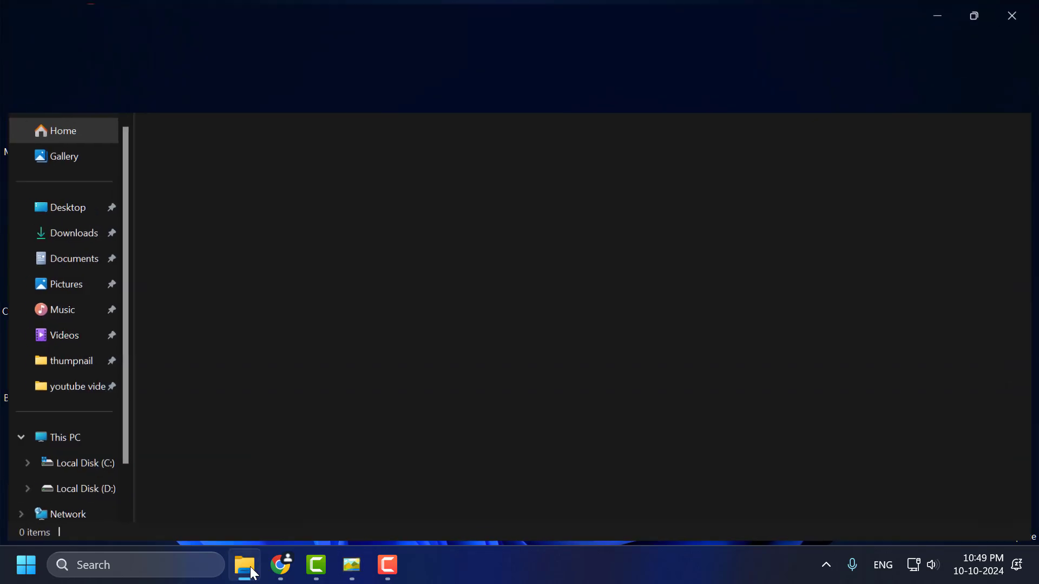
{"action": "left_click", "coordinate": [81, 427]}
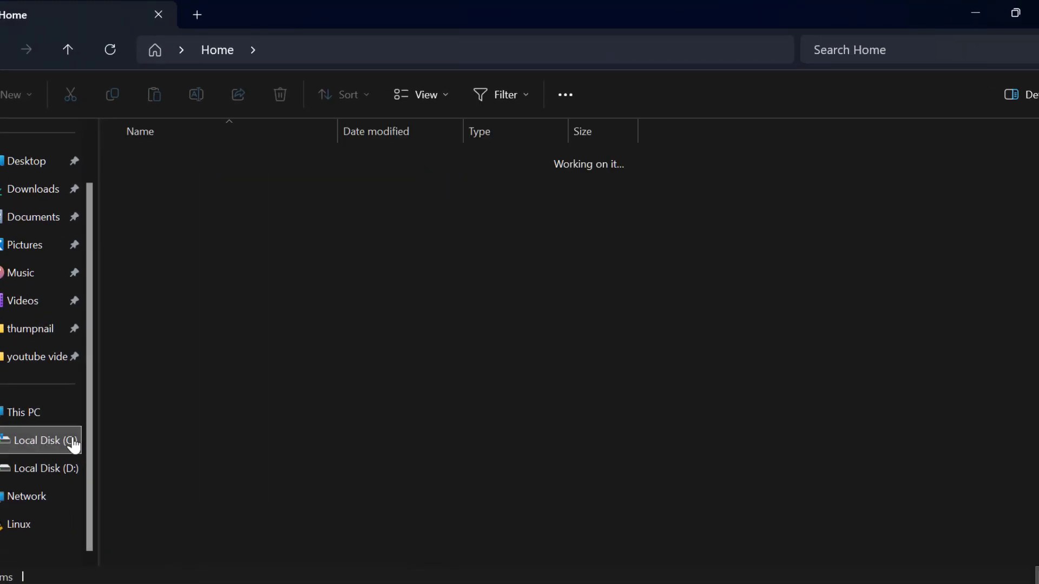
{"action": "left_click", "coordinate": [34, 415]}
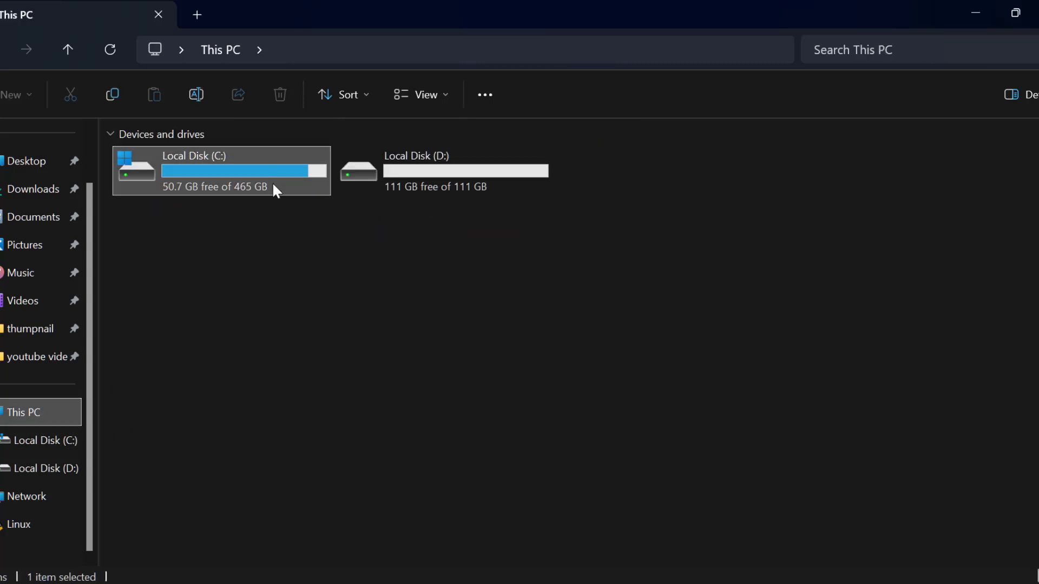
{"action": "double_click", "coordinate": [272, 185]}
{"action": "scroll", "coordinate": [258, 261], "scroll_direction": "down", "scroll_amount": 1}
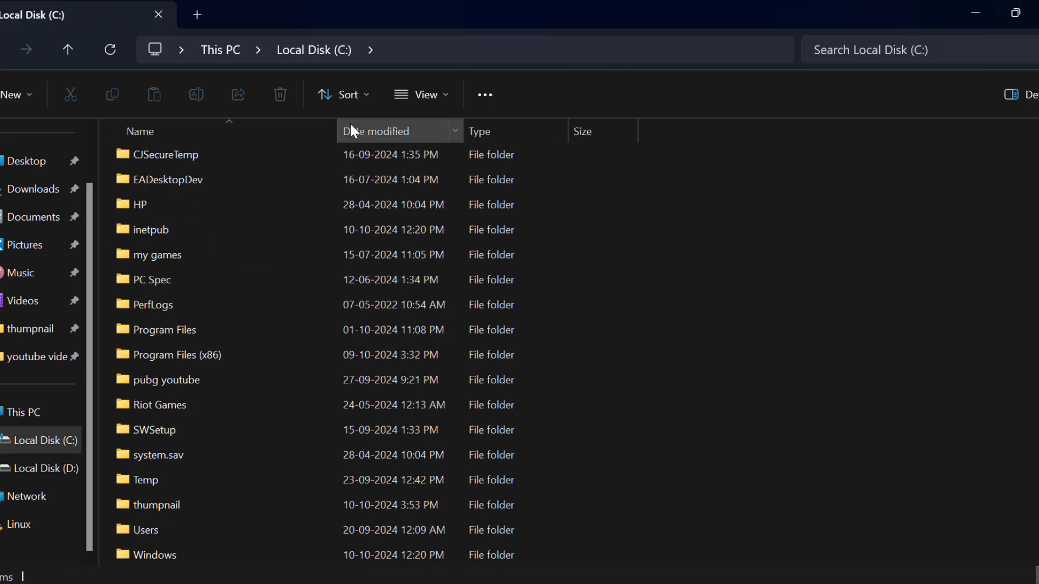
{"action": "double_click", "coordinate": [201, 330]}
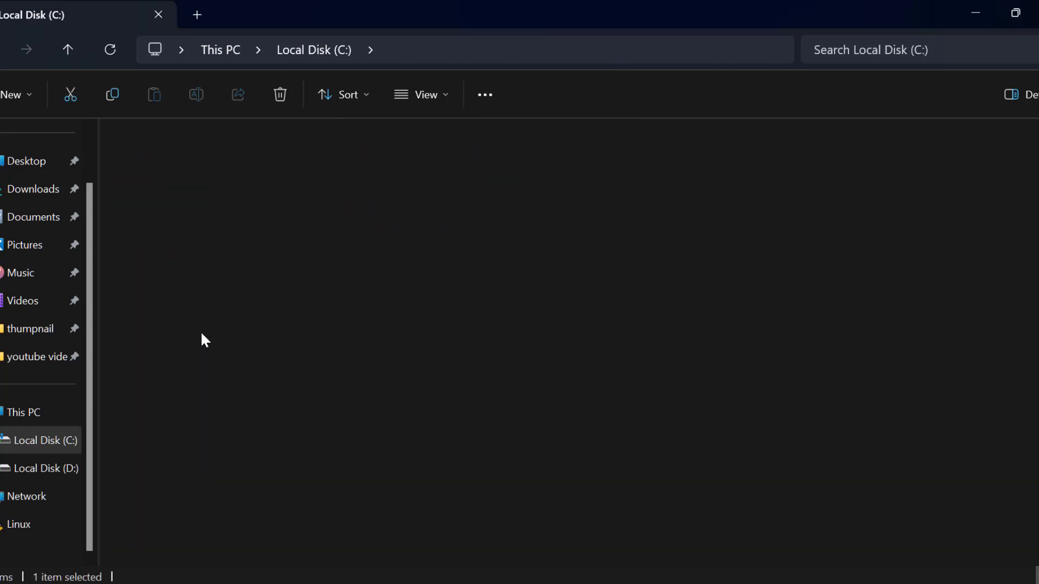
Step: Show hidden items and select the now-visible WindowsApps folder
{"action": "left_click", "coordinate": [426, 97]}
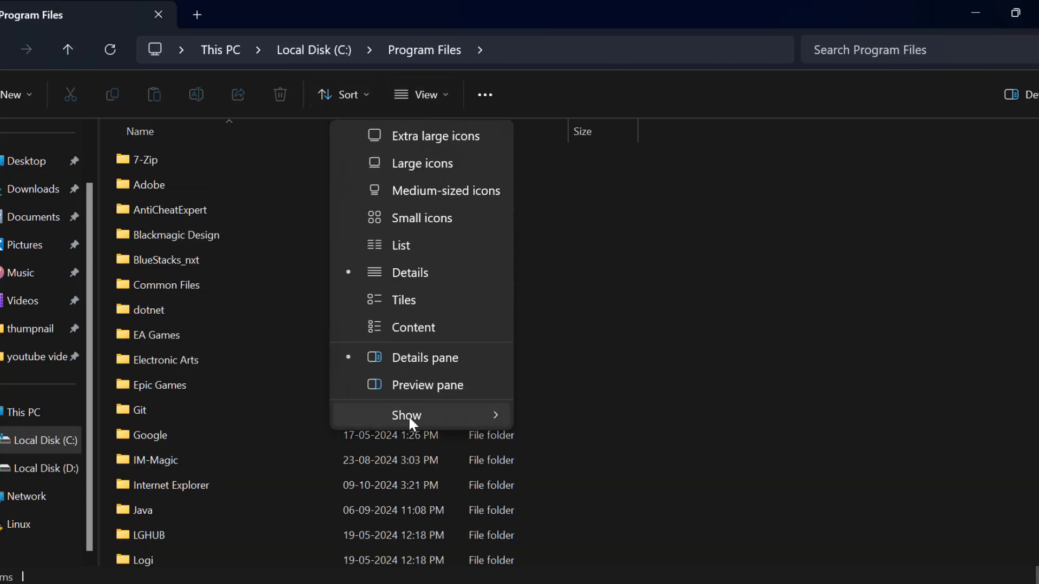
{"action": "mouse_move", "coordinate": [408, 414]}
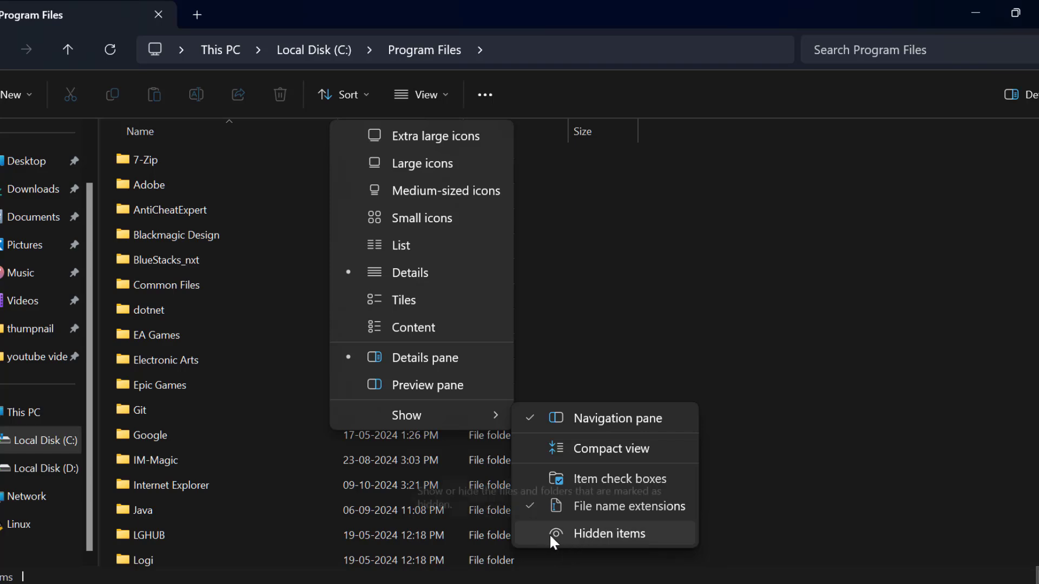
{"action": "left_click", "coordinate": [642, 534]}
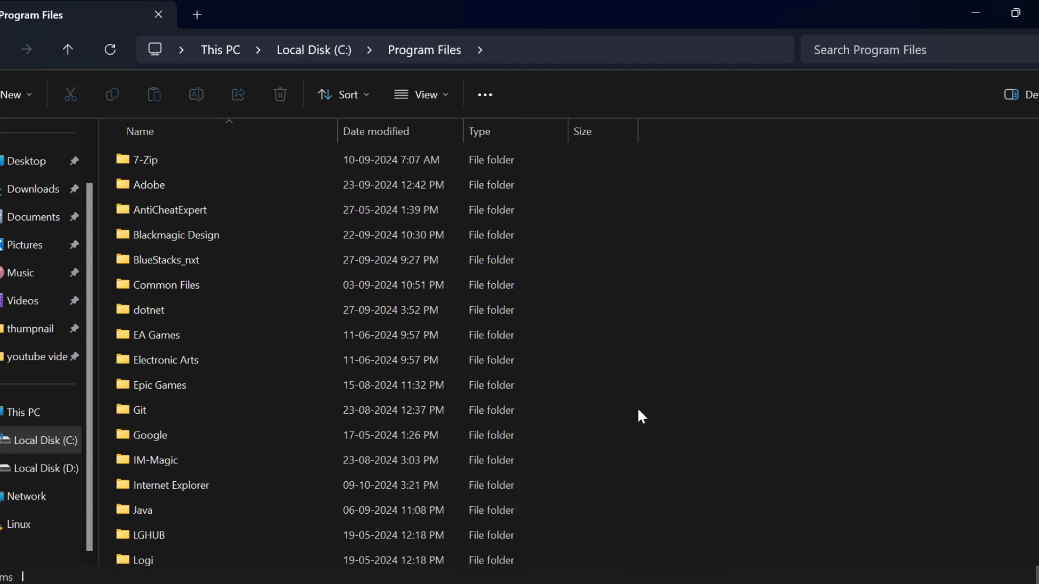
{"action": "scroll", "coordinate": [601, 302], "scroll_direction": "down", "scroll_amount": 8}
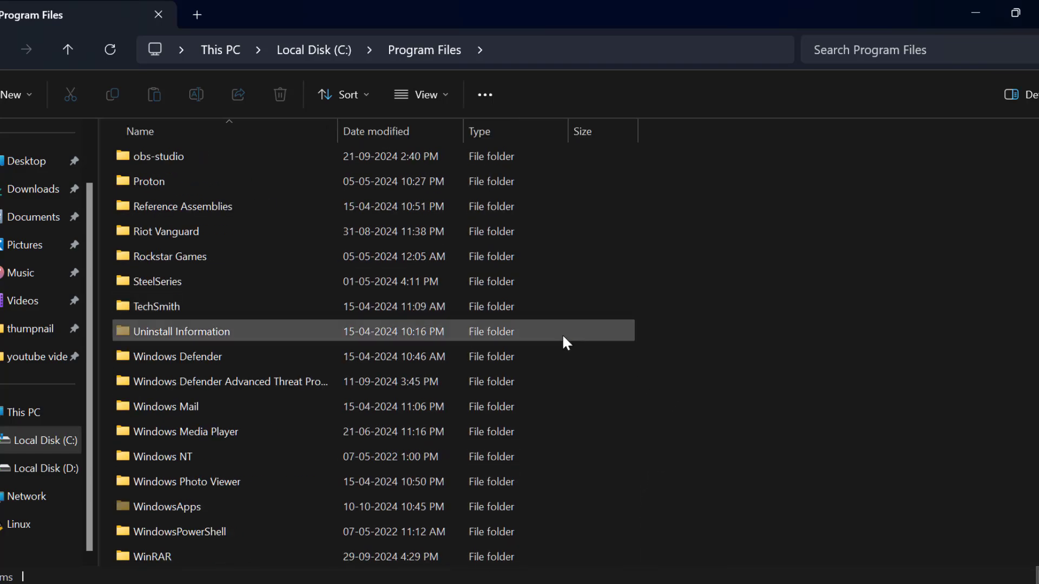
{"action": "left_click", "coordinate": [139, 507]}
Step: Open WindowsApps and select the MicrosoftTeams_24244.507.3118.4732_x64__8wekyb3d8bbwe folder
{"action": "double_click", "coordinate": [211, 509]}
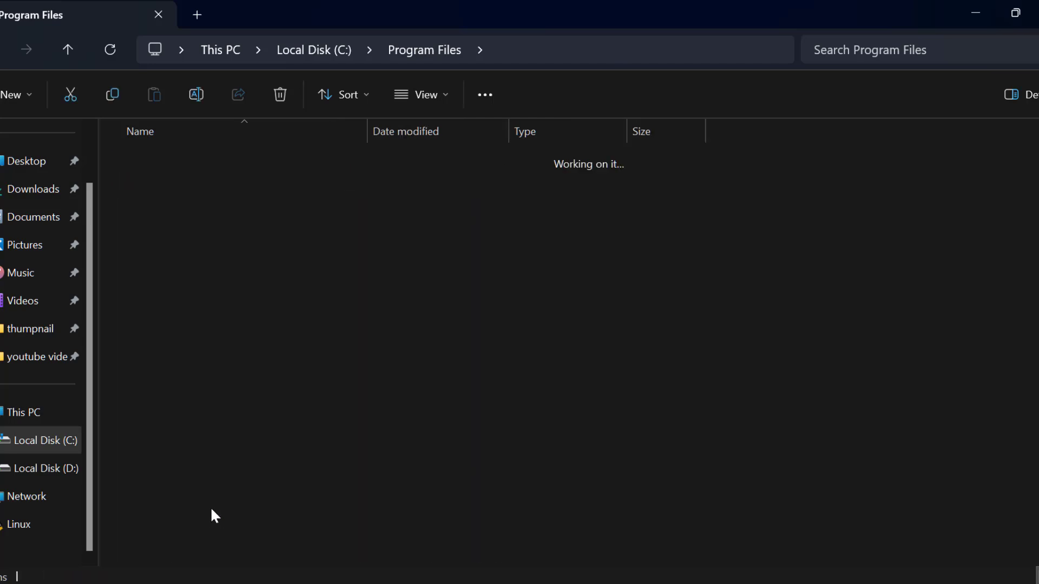
{"action": "scroll", "coordinate": [433, 466], "scroll_direction": "down", "scroll_amount": 20}
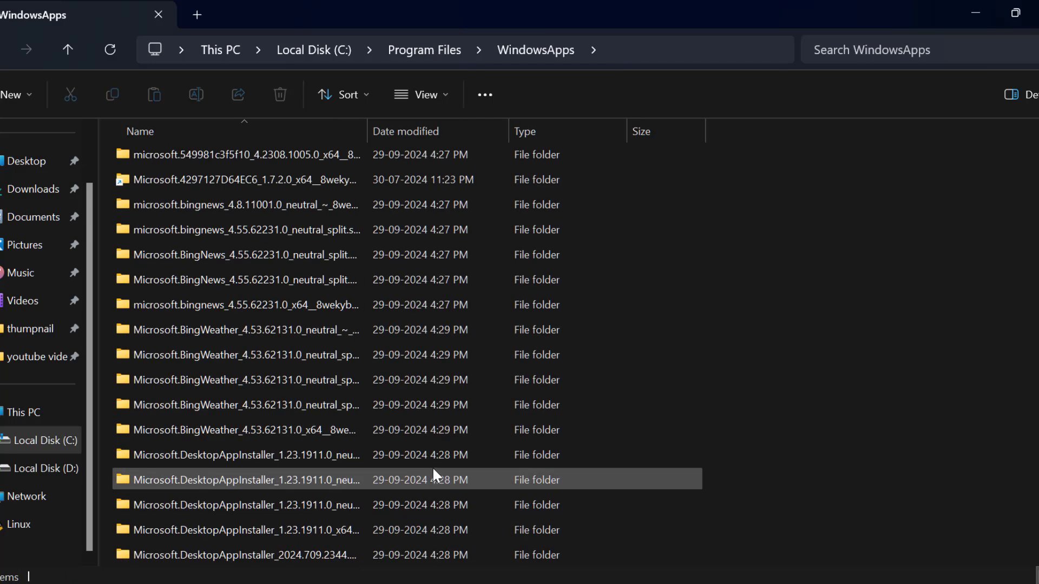
{"action": "scroll", "coordinate": [442, 487], "scroll_direction": "down", "scroll_amount": 20}
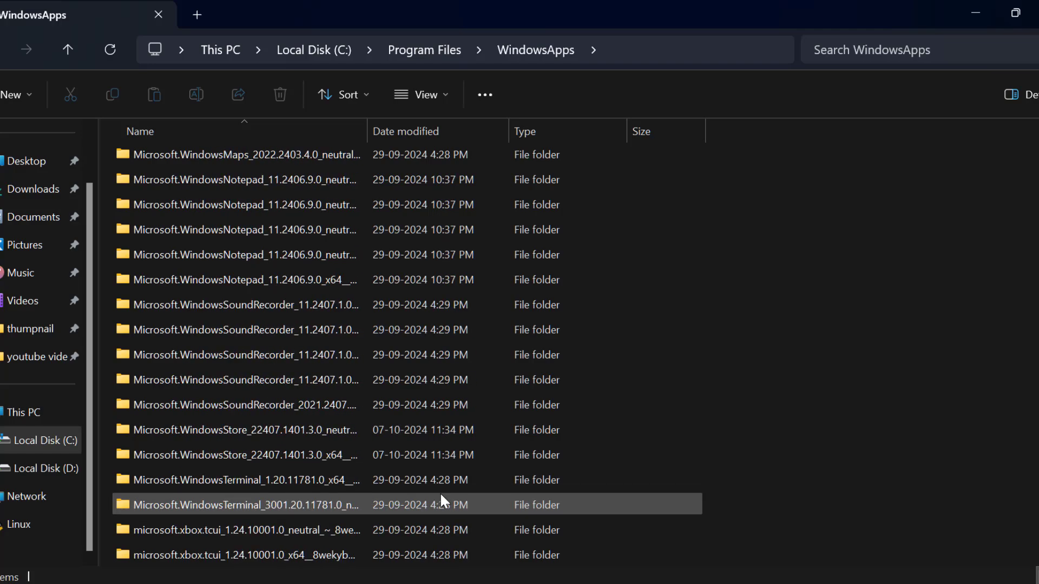
{"action": "scroll", "coordinate": [440, 495], "scroll_direction": "down", "scroll_amount": 15}
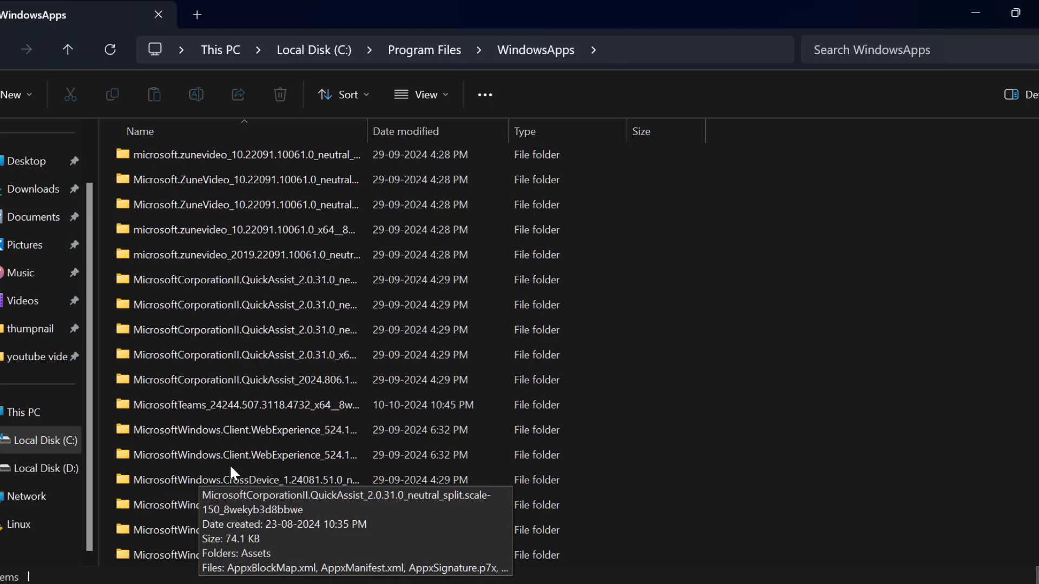
{"action": "left_click", "coordinate": [225, 403]}
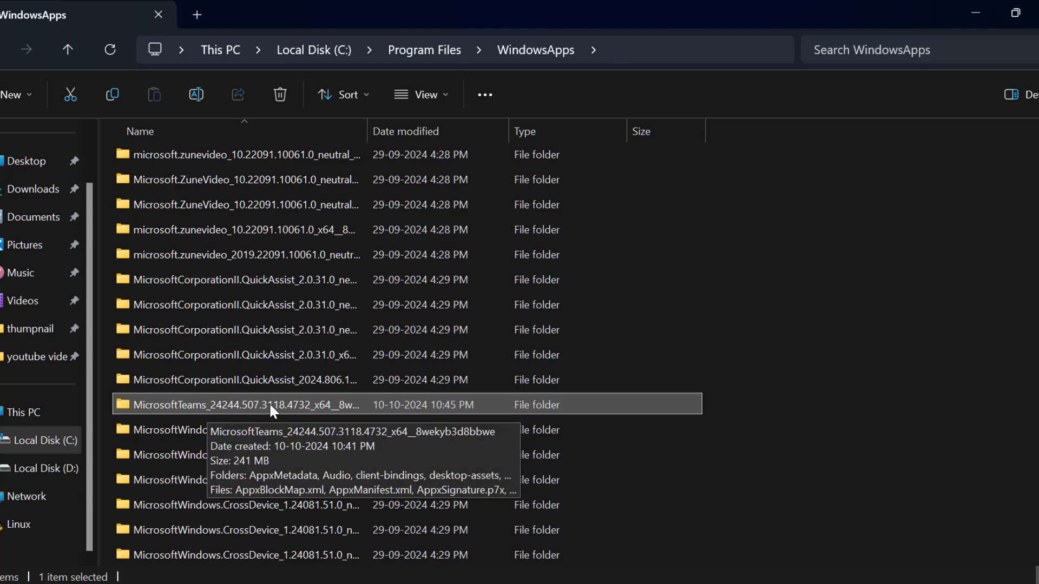
Step: Rename the MicrosoftTeams folder by appending '.old', then close the window
{"action": "right_click", "coordinate": [356, 409]}
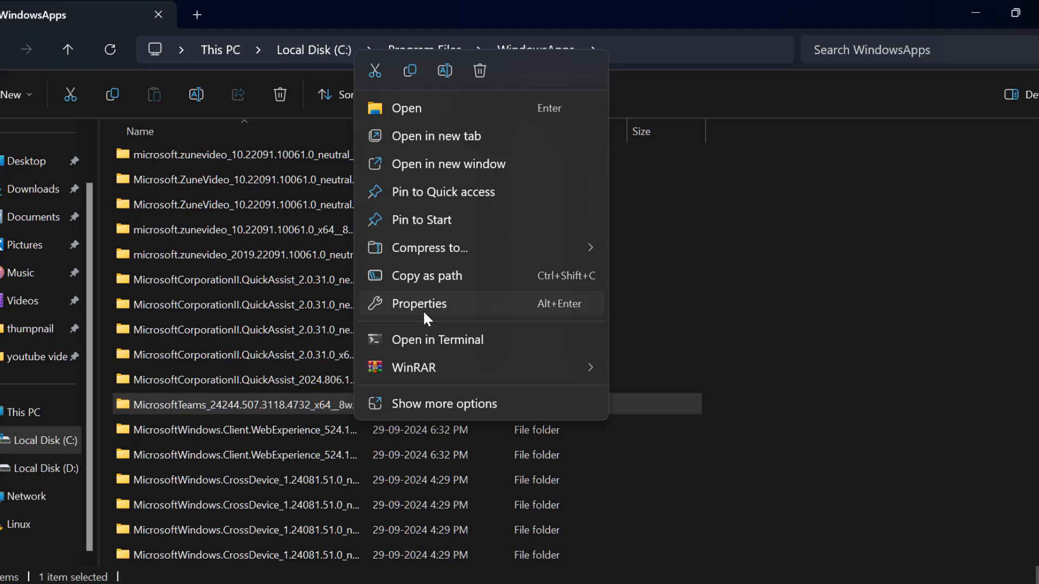
{"action": "left_click", "coordinate": [445, 71]}
{"action": "left_click", "coordinate": [429, 410]}
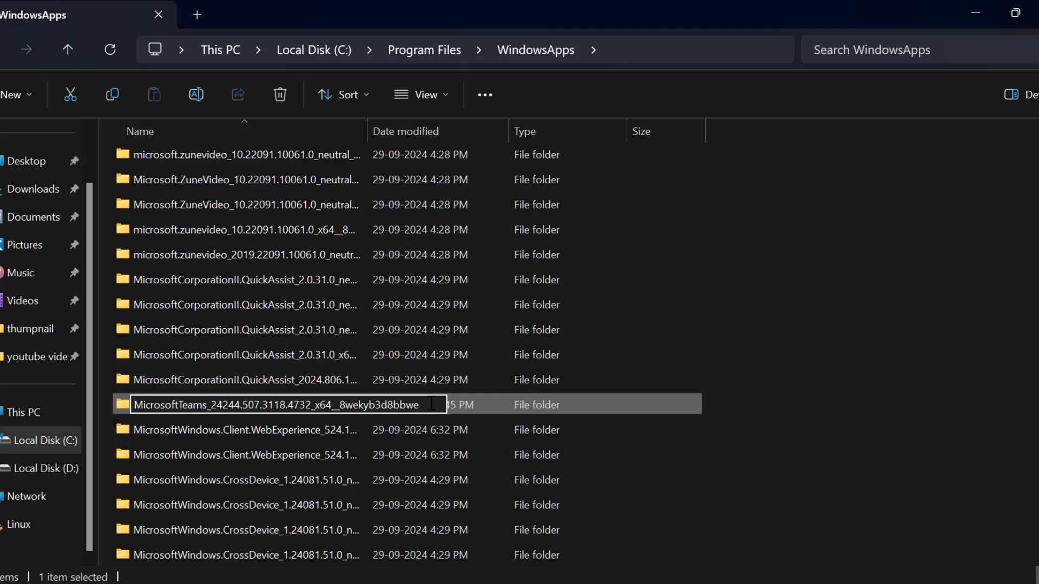
{"action": "type", "text": ".old"}
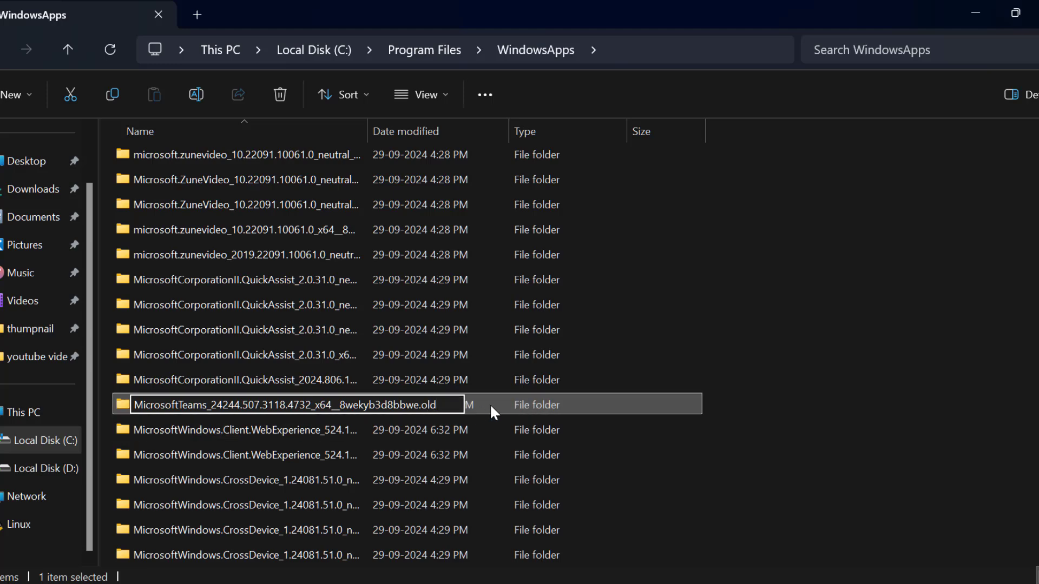
{"action": "key", "text": "Return"}
{"action": "left_click", "coordinate": [728, 356]}
{"action": "left_click", "coordinate": [1012, 12]}
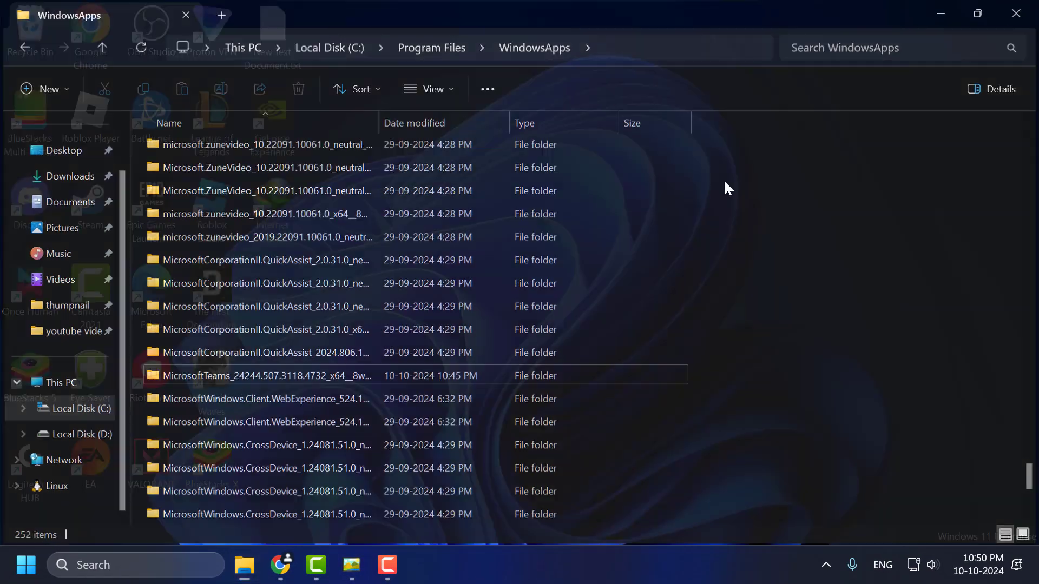